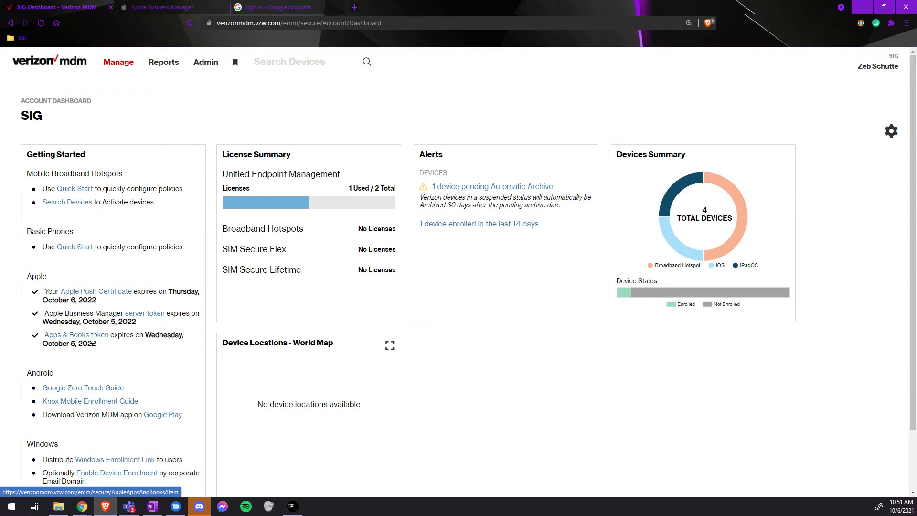
# Step: Check the Apps and Books token expiry (October 5, 2022), then bring Apple Business Manager forward
pyautogui.moveTo(125, 74)
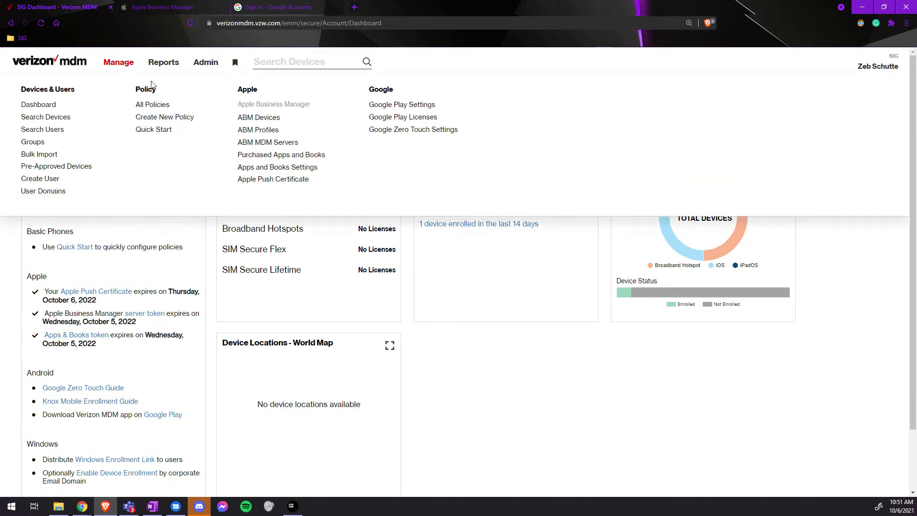
pyautogui.click(261, 169)
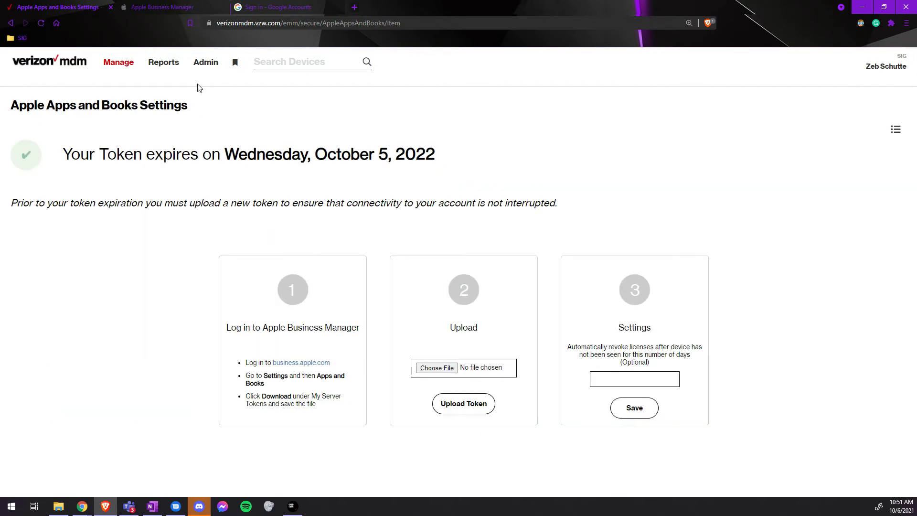
pyautogui.click(152, 7)
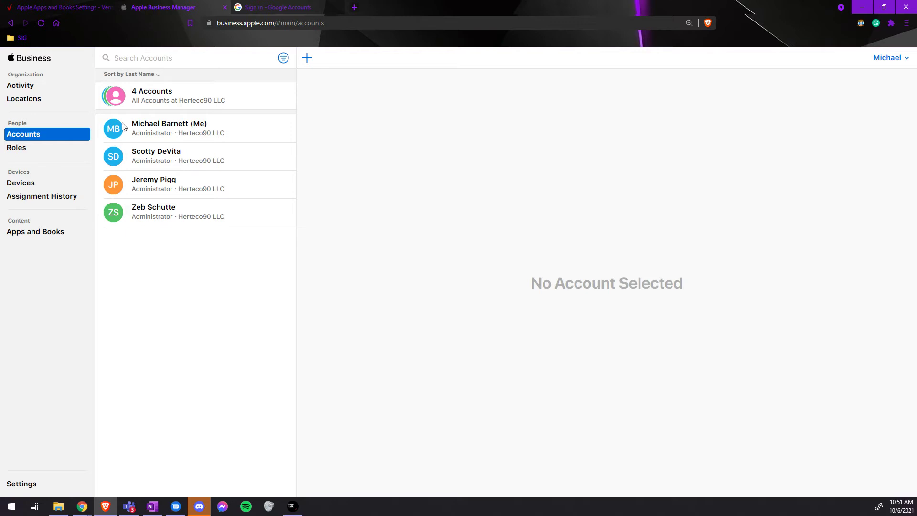
# Step: Download a new Apps and Books server token (.vpptoken) from Apple Business Manager settings
pyautogui.click(21, 484)
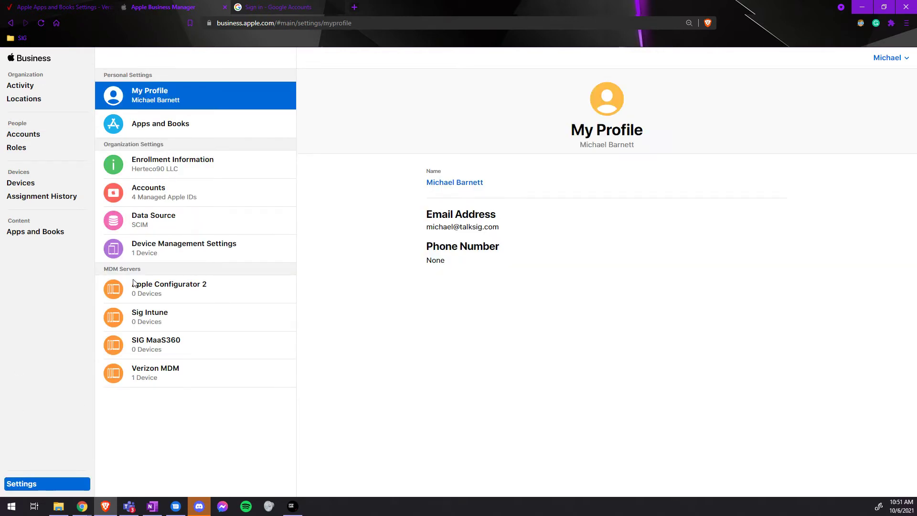
pyautogui.click(153, 125)
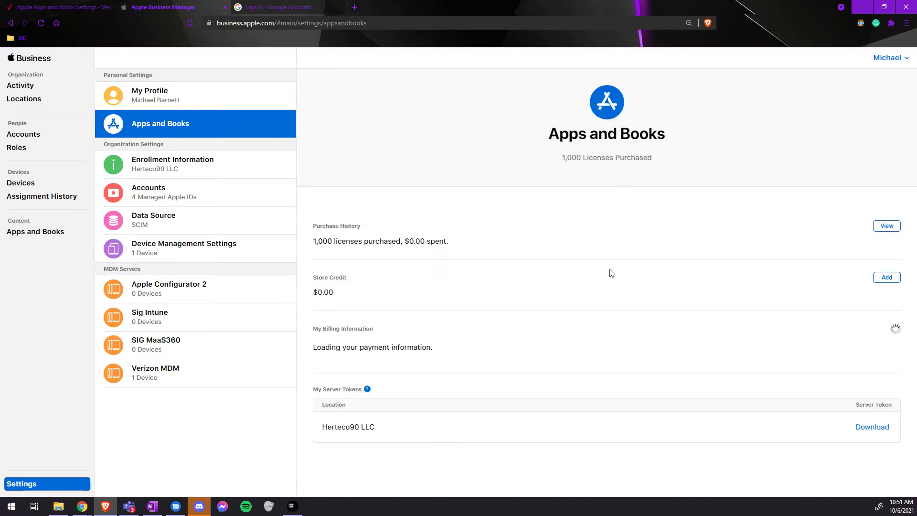
pyautogui.click(871, 437)
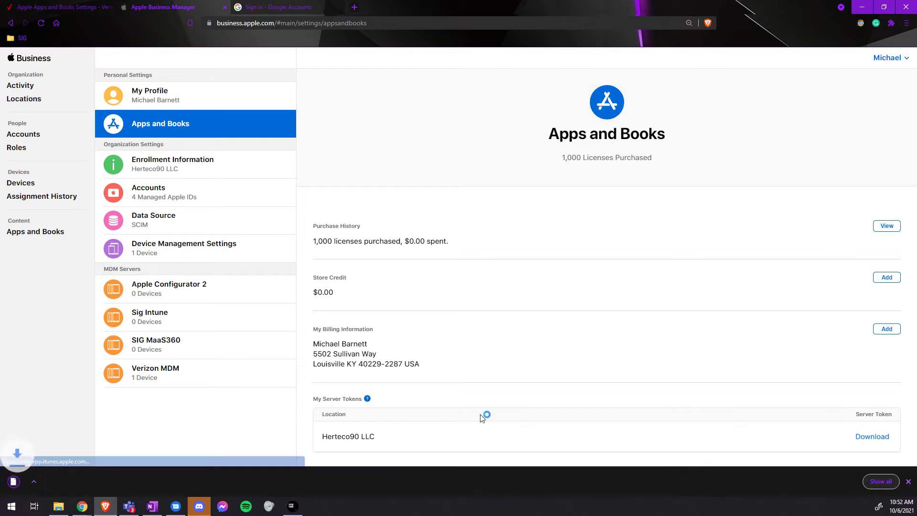
pyautogui.click(72, 7)
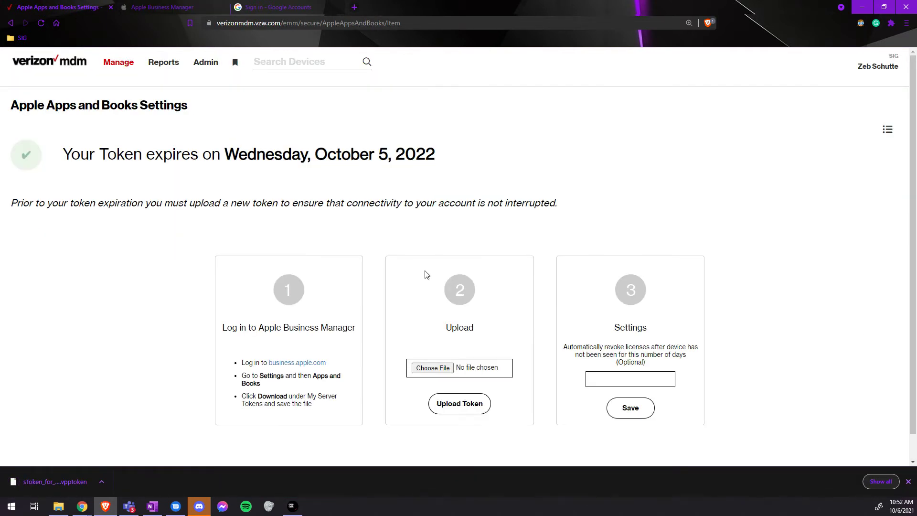
# Step: Upload the sToken .vpptoken file so the Apps and Books token expires Thursday, October 6, 2022
pyautogui.click(420, 369)
pyautogui.click(452, 411)
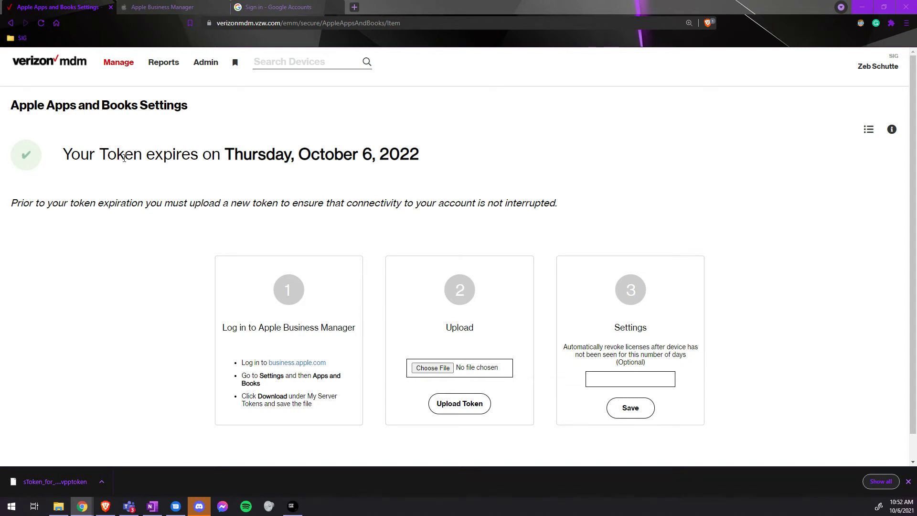
pyautogui.moveTo(113, 62)
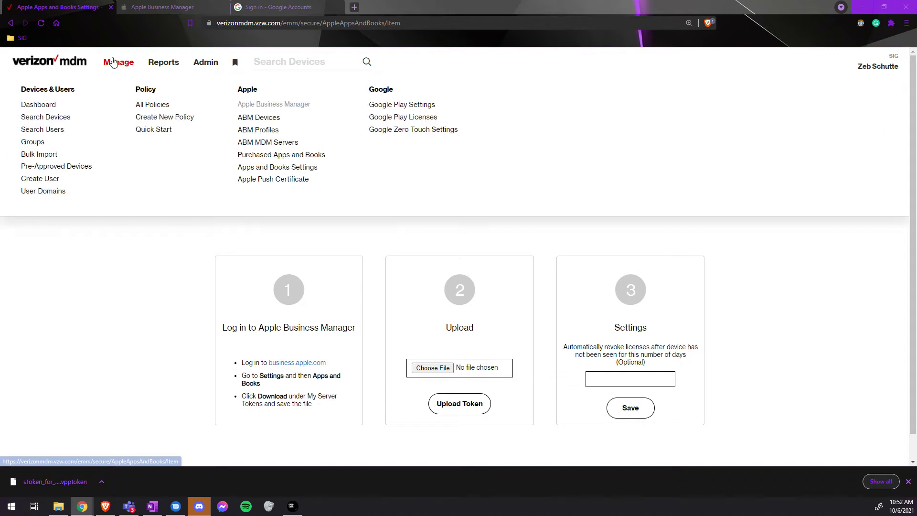
# Step: Open the Verizon MDM server under ABM MDM Servers, showing its token expiring October 5, 2022
pyautogui.click(252, 145)
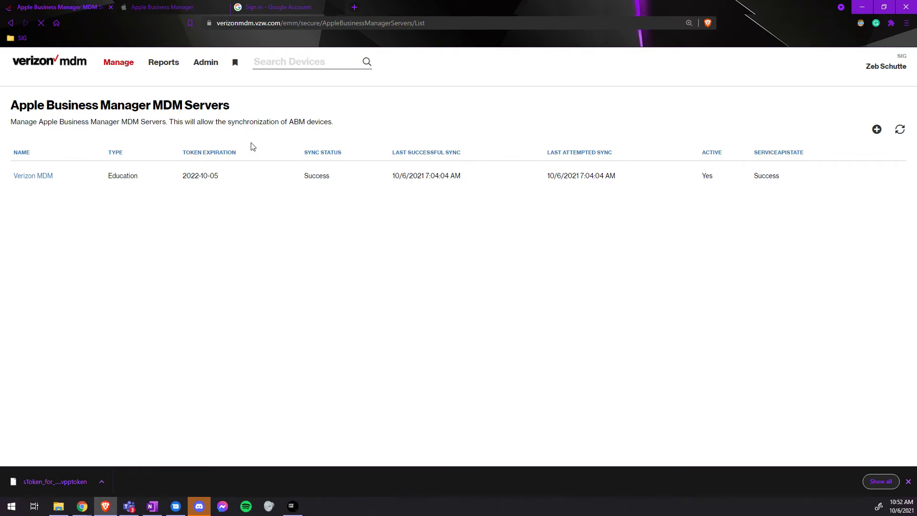
pyautogui.click(38, 176)
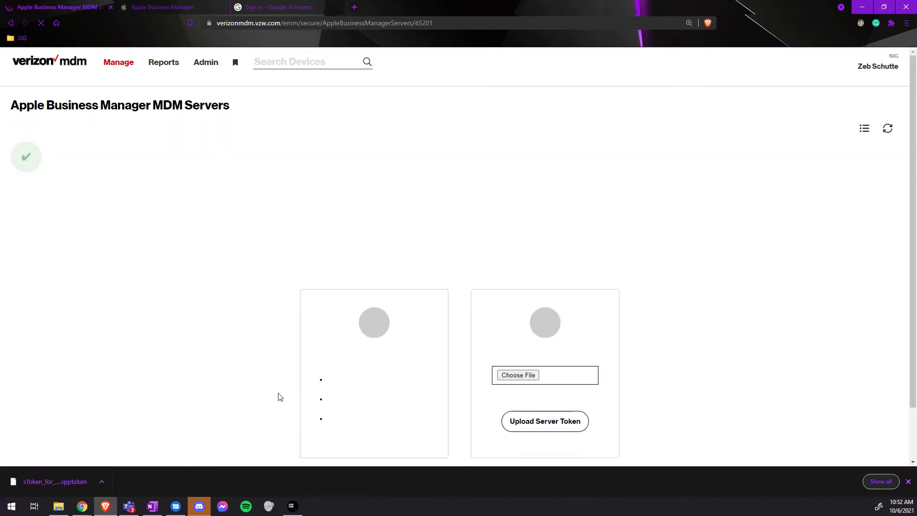
pyautogui.scroll(-1, 276, 403)
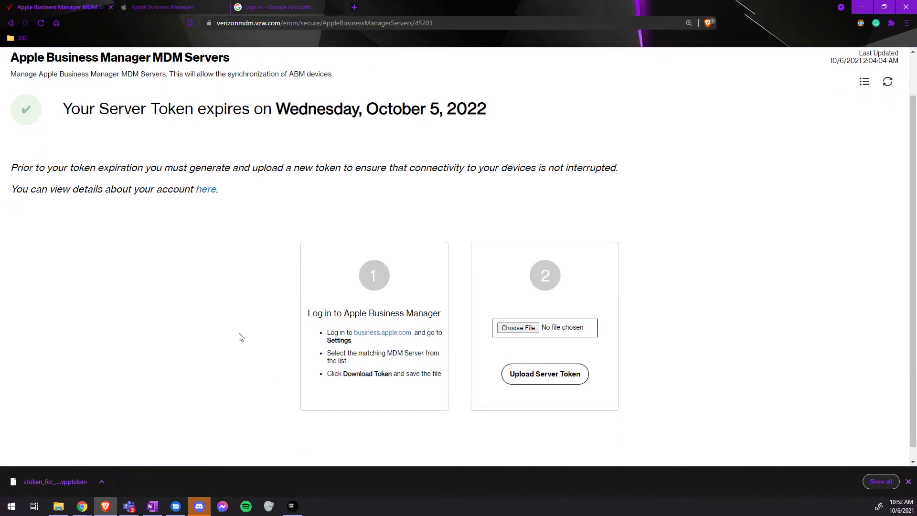
# Step: Download a new .p7m server token for the Verizon MDM server from Apple Business Manager
pyautogui.click(164, 7)
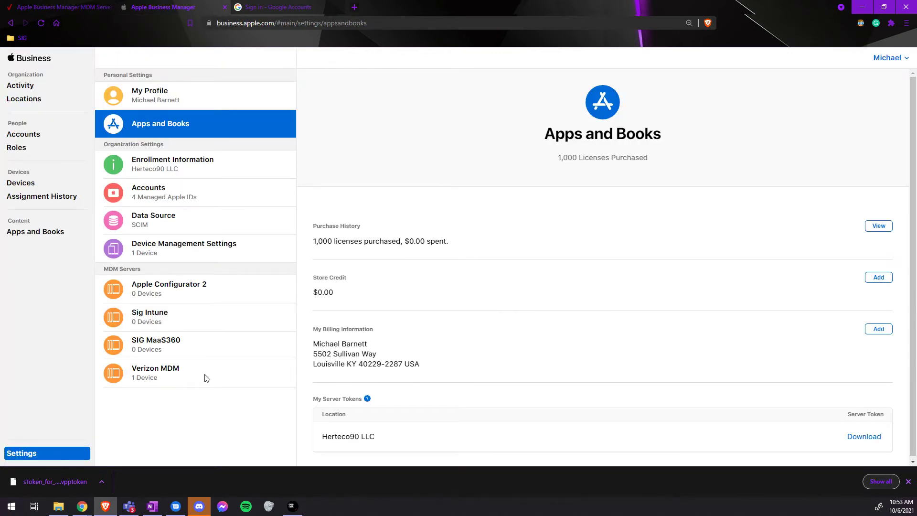
pyautogui.click(163, 381)
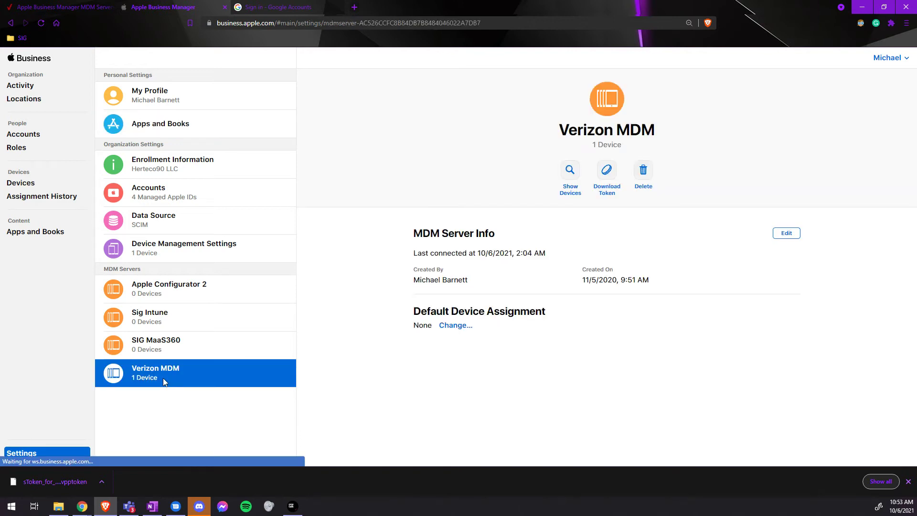
pyautogui.click(606, 176)
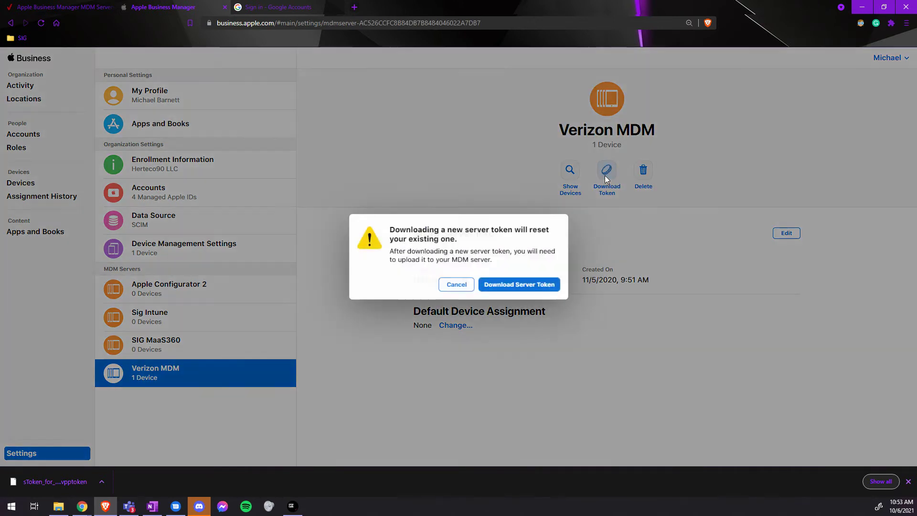
pyautogui.click(532, 293)
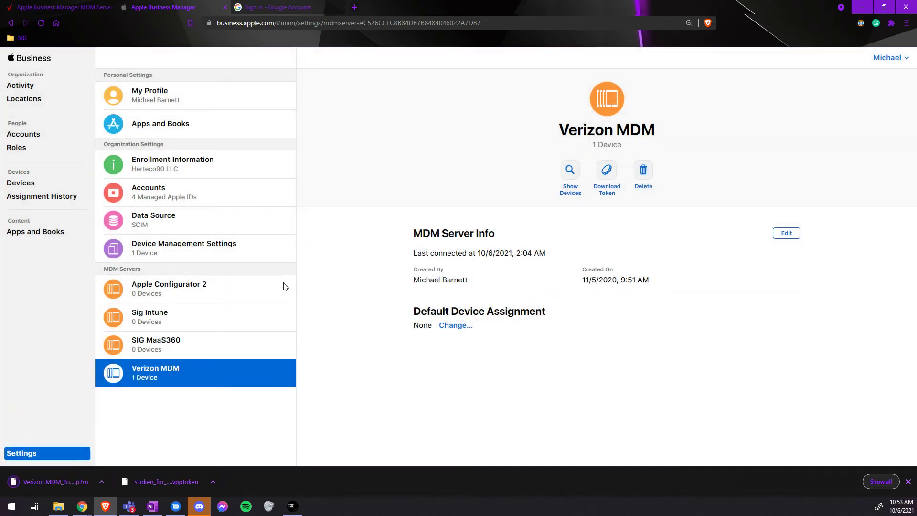
pyautogui.click(71, 9)
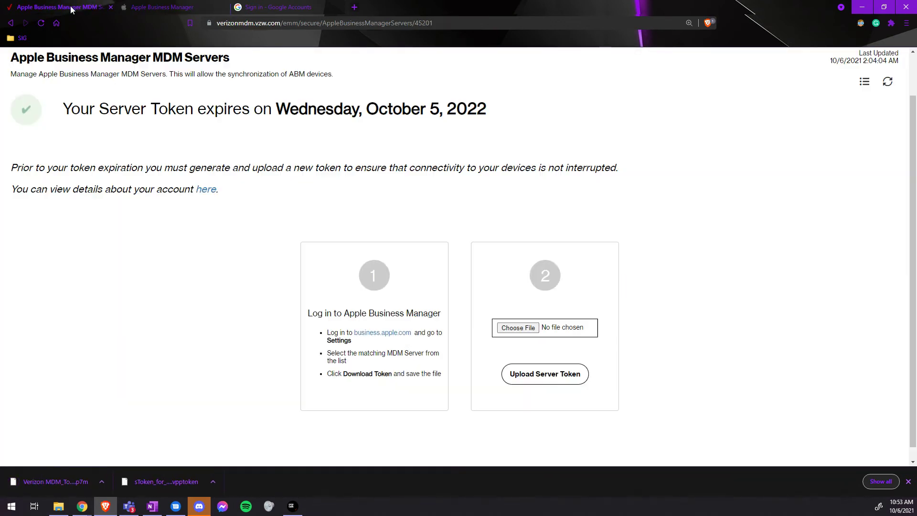
# Step: Upload the Verizon MDM .p7m server token, renewing its expiry to Thursday, October 6, 2022
pyautogui.click(515, 333)
pyautogui.click(542, 374)
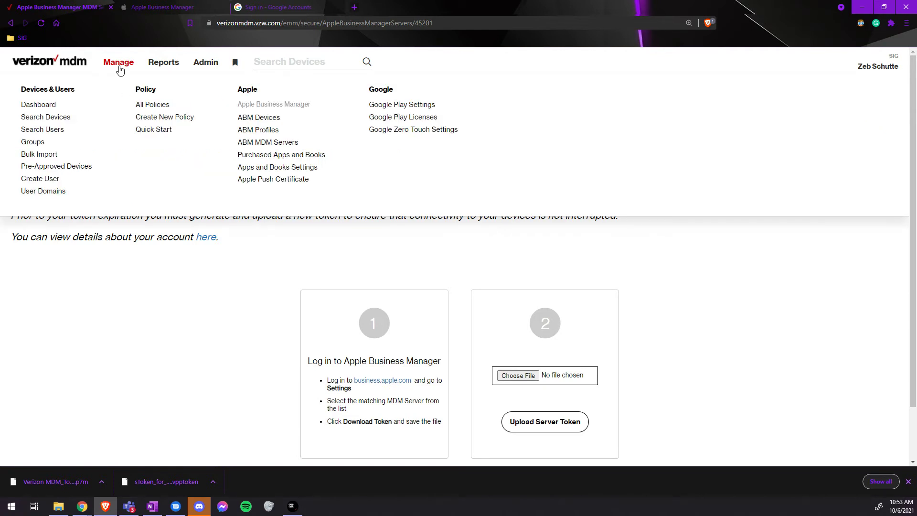
# Step: Download the push certificate's signing request (CSR) and go to the Apple Push Certificates Portal
pyautogui.click(259, 182)
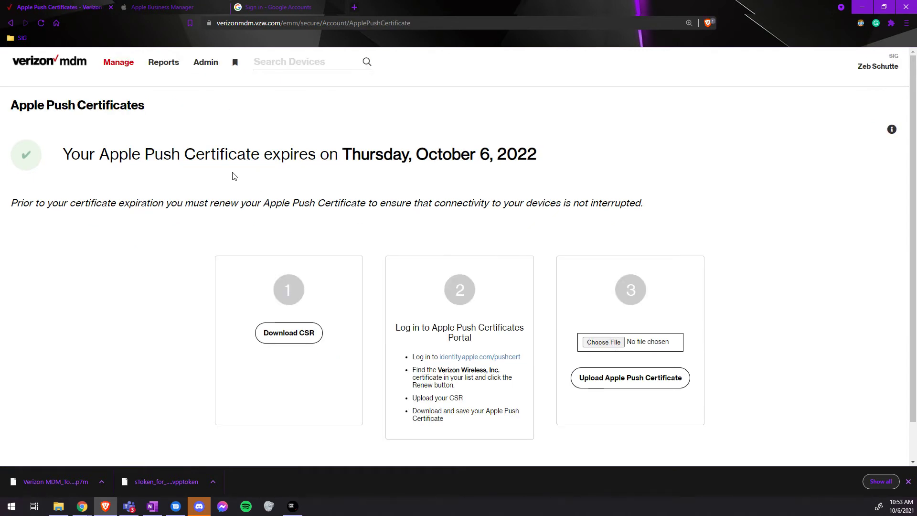
pyautogui.click(288, 334)
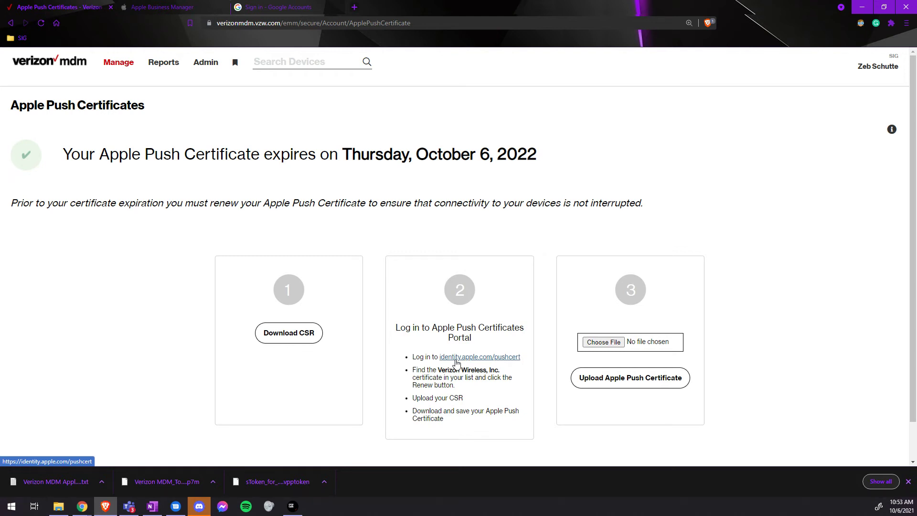
pyautogui.click(457, 359)
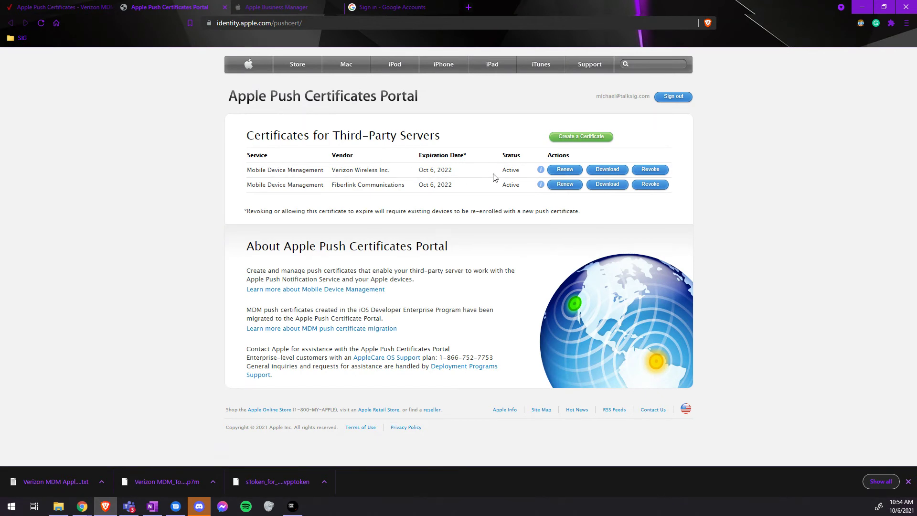
# Step: Renew the Verizon Wireless Inc. push certificate with the CSR and download the new .pem file
pyautogui.click(564, 170)
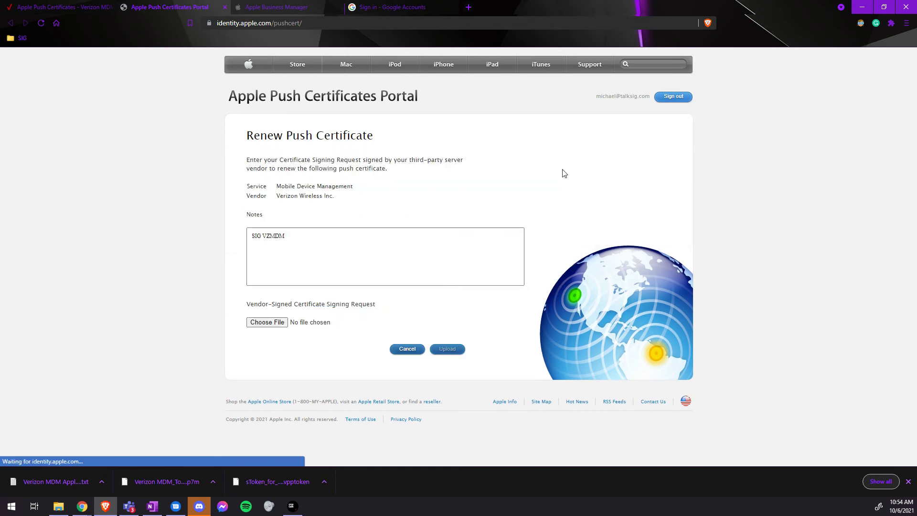
pyautogui.click(266, 322)
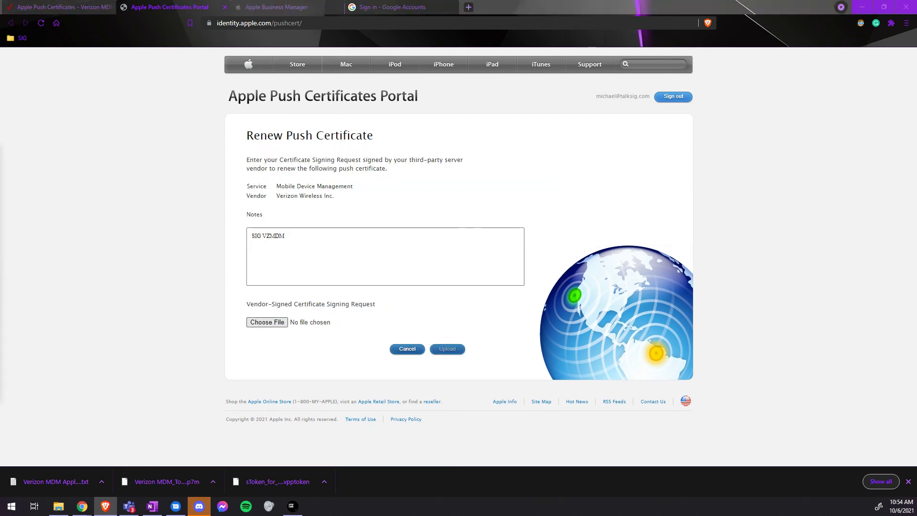
pyautogui.press('Return')
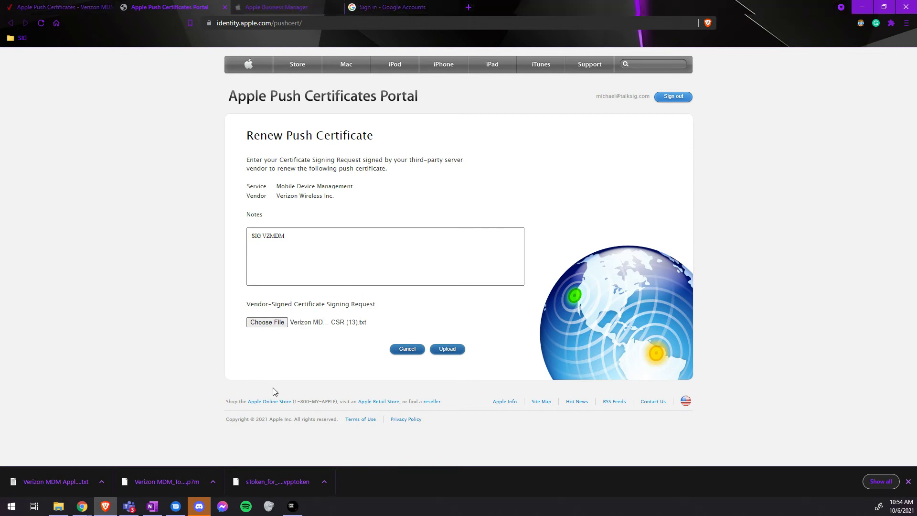
pyautogui.click(448, 350)
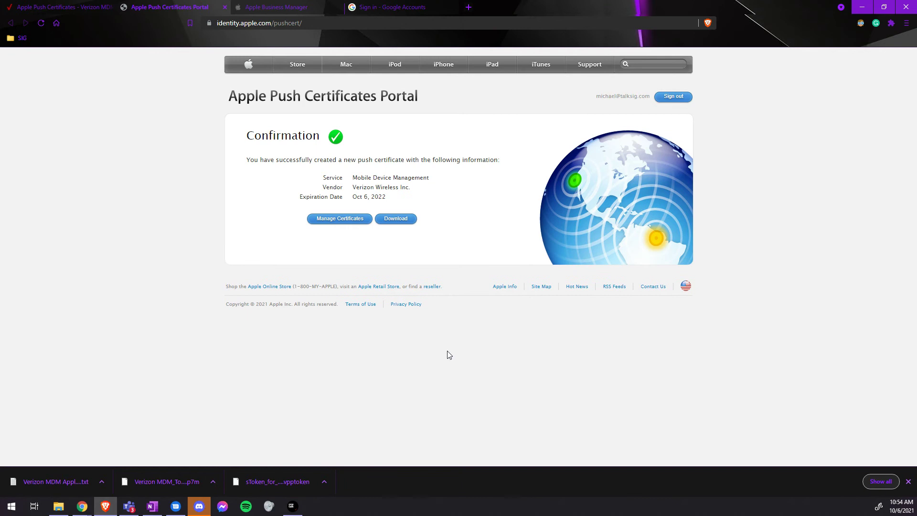
pyautogui.click(399, 225)
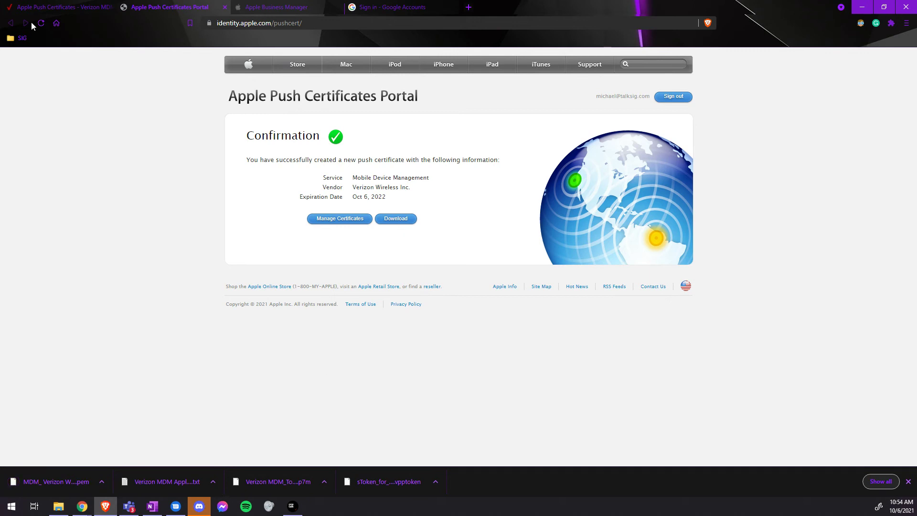
pyautogui.click(36, 6)
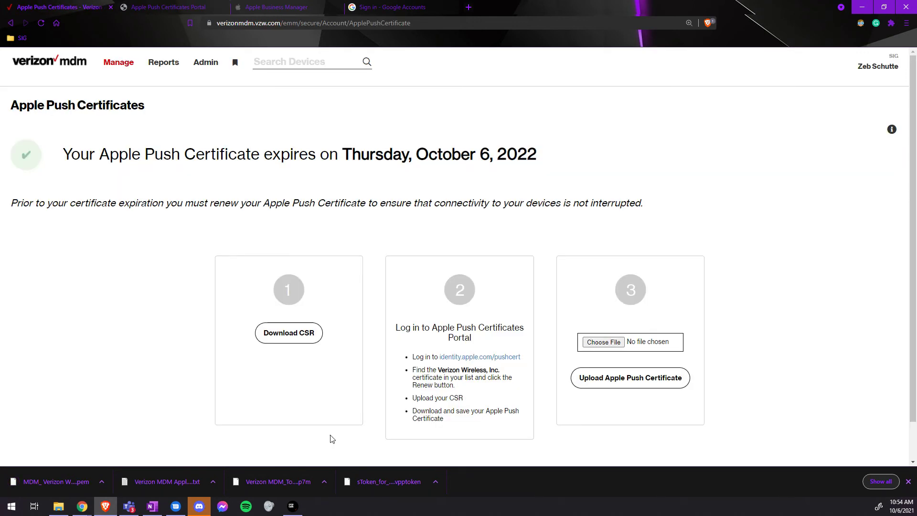
# Step: Upload the renewed .pem push certificate, now expiring Thursday, October 6, 2022
pyautogui.click(601, 343)
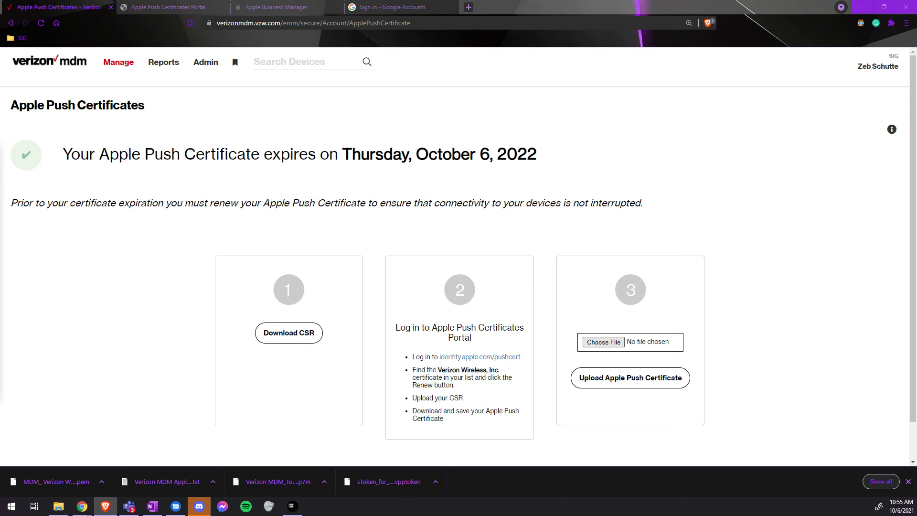
pyautogui.press('Return')
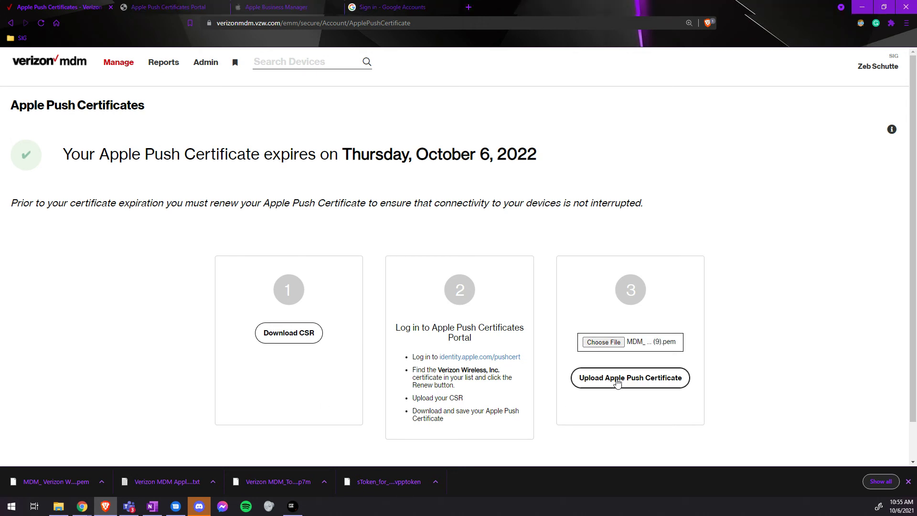
pyautogui.click(617, 382)
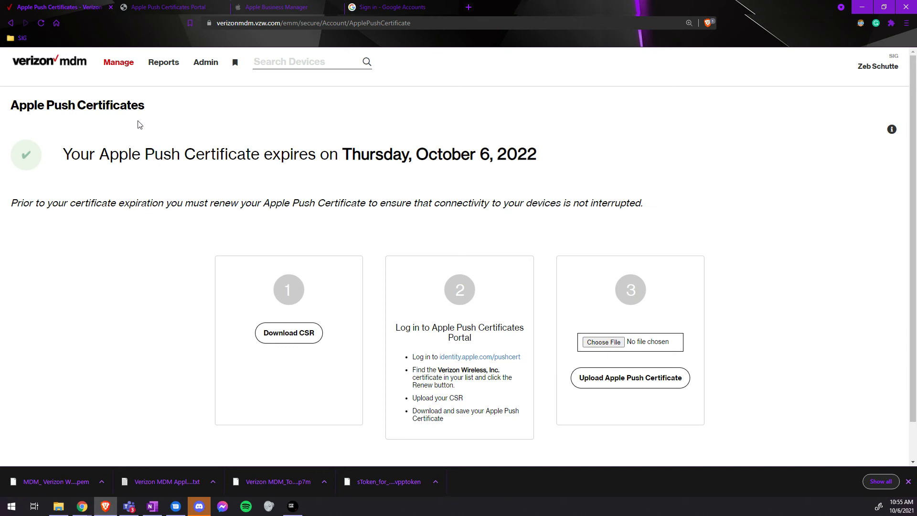
pyautogui.moveTo(127, 71)
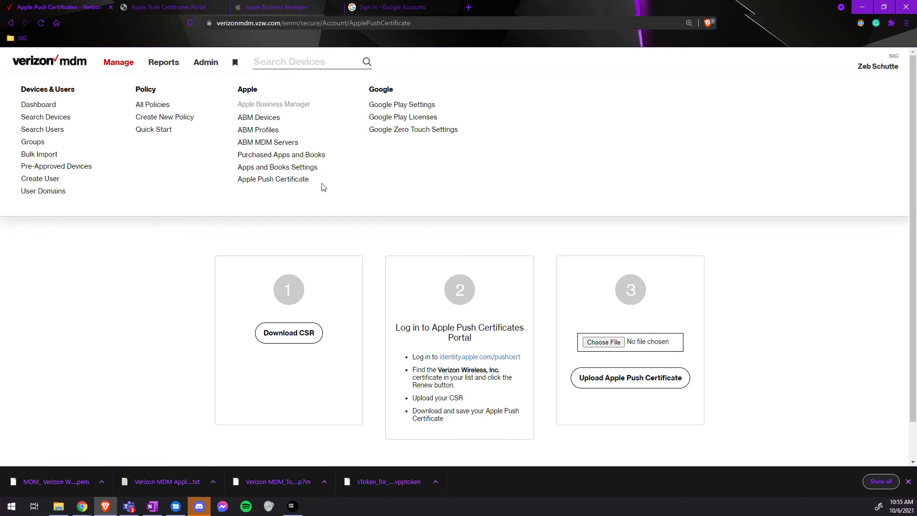
# Step: Verify Managed Google Play shows enrollment successful as an EMM Managed domain, then open the Google sign-in page
pyautogui.click(385, 110)
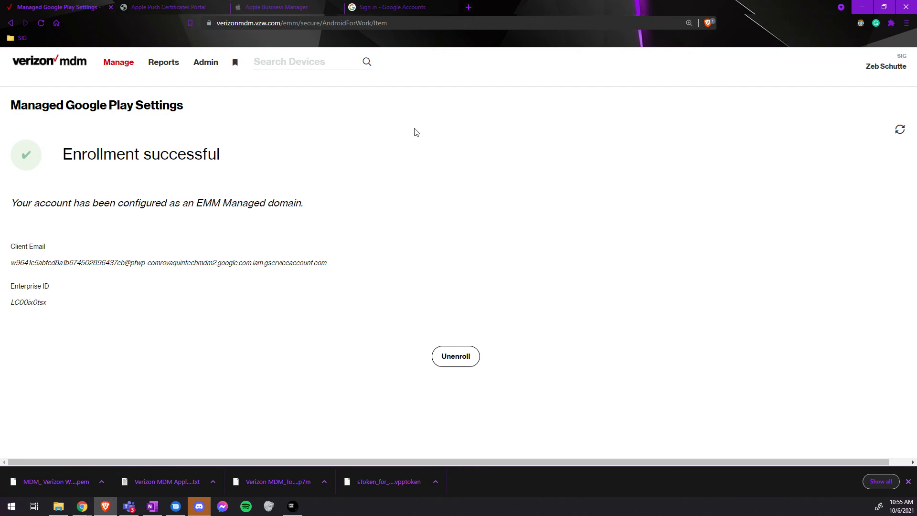
pyautogui.click(399, 10)
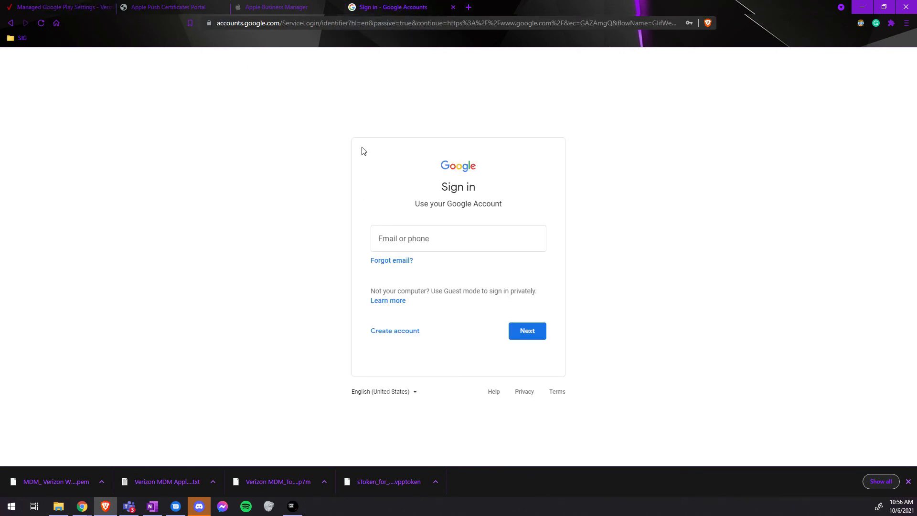
# Step: Start a Google account 'To manage my business', then return to Verizon MDM's Managed Google Play Settings
pyautogui.click(400, 343)
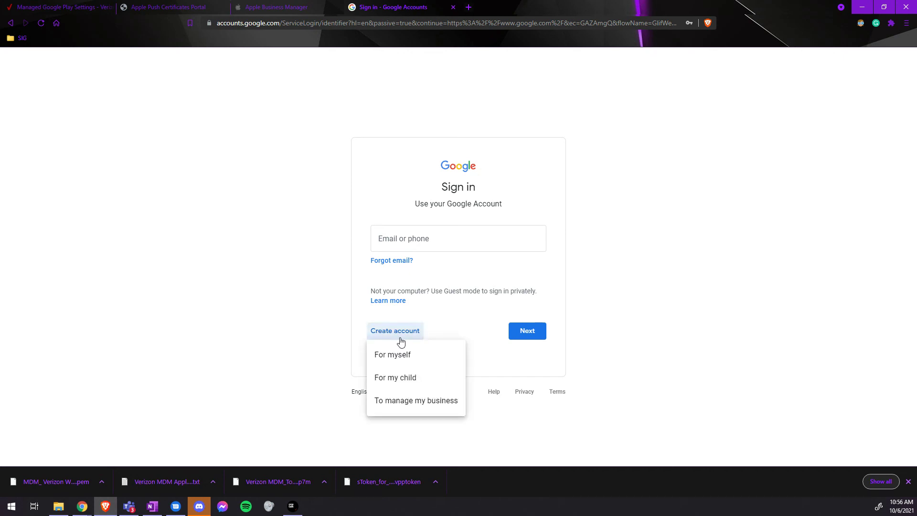
pyautogui.click(409, 400)
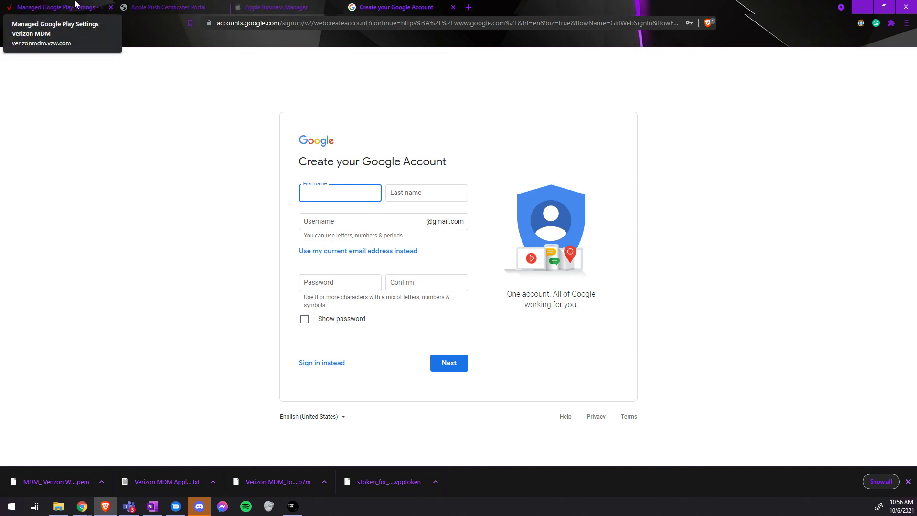
pyautogui.click(75, 5)
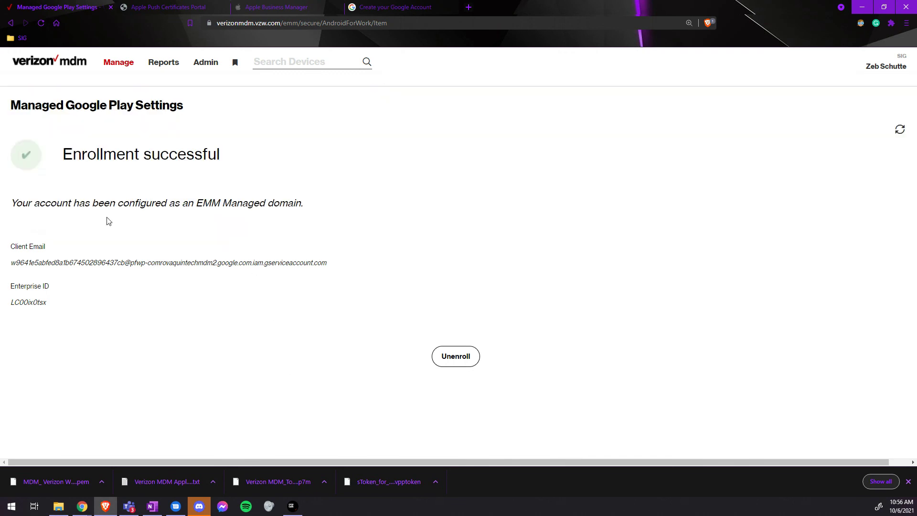